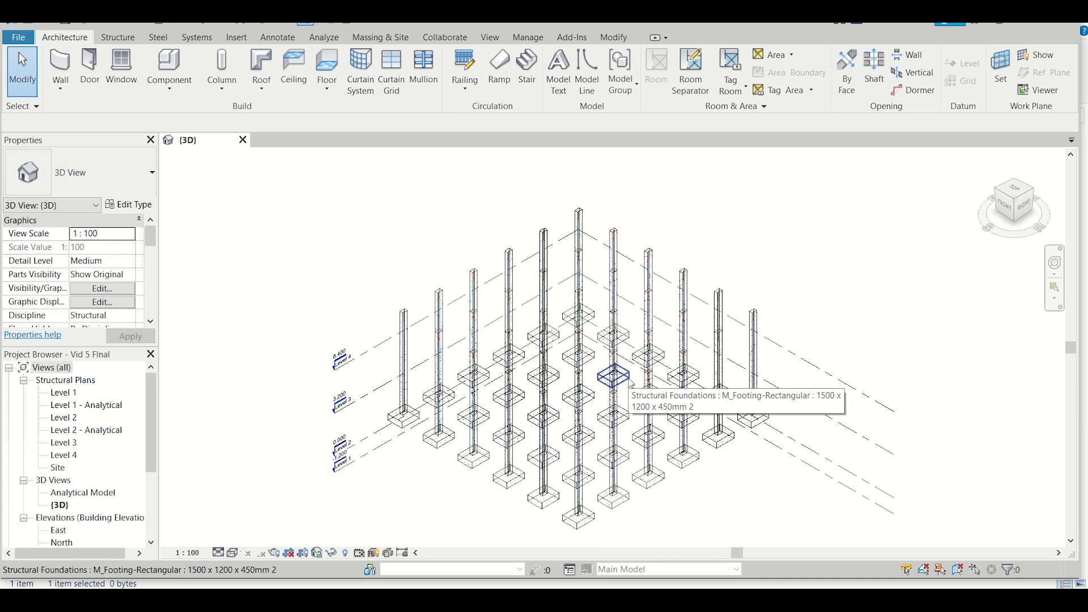
# Open the Level 2 structural plan from the Project Browser.
pyautogui.scroll(-1, 754, 317)
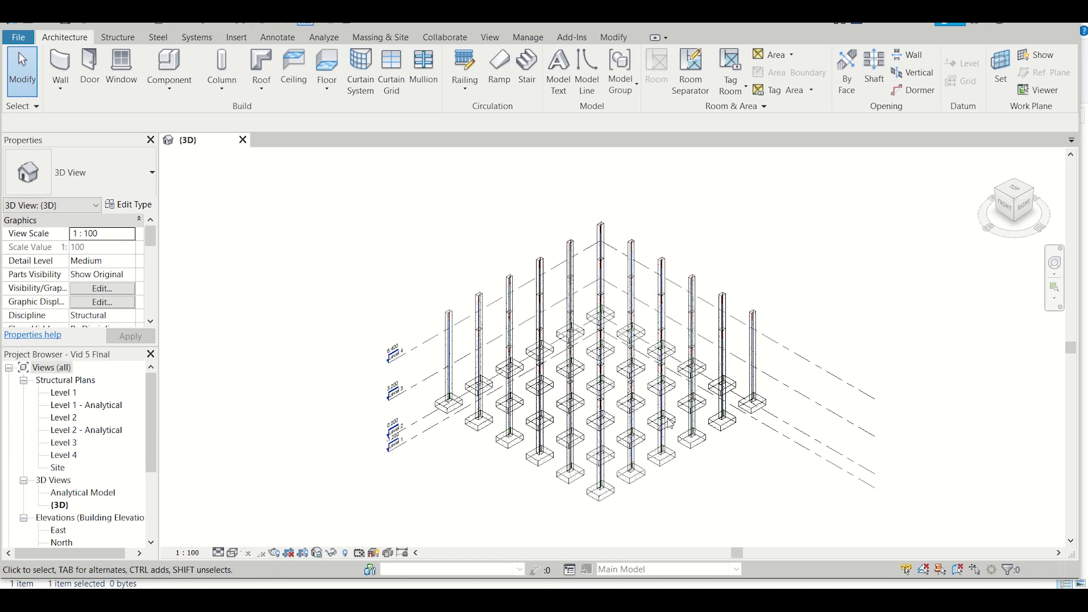
pyautogui.scroll(3, 674, 422)
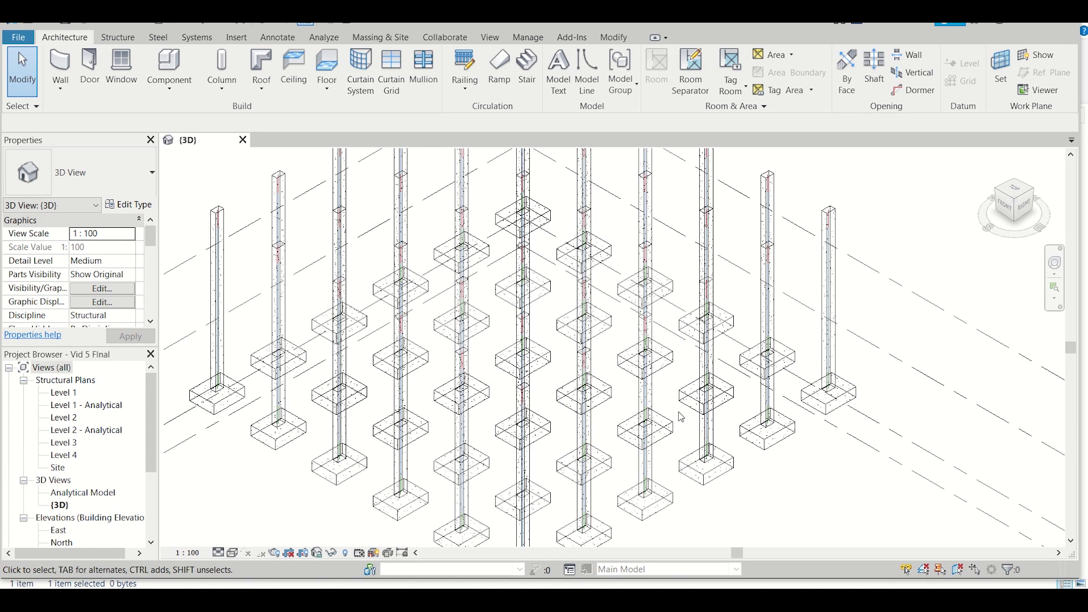
pyautogui.scroll(-3, 682, 418)
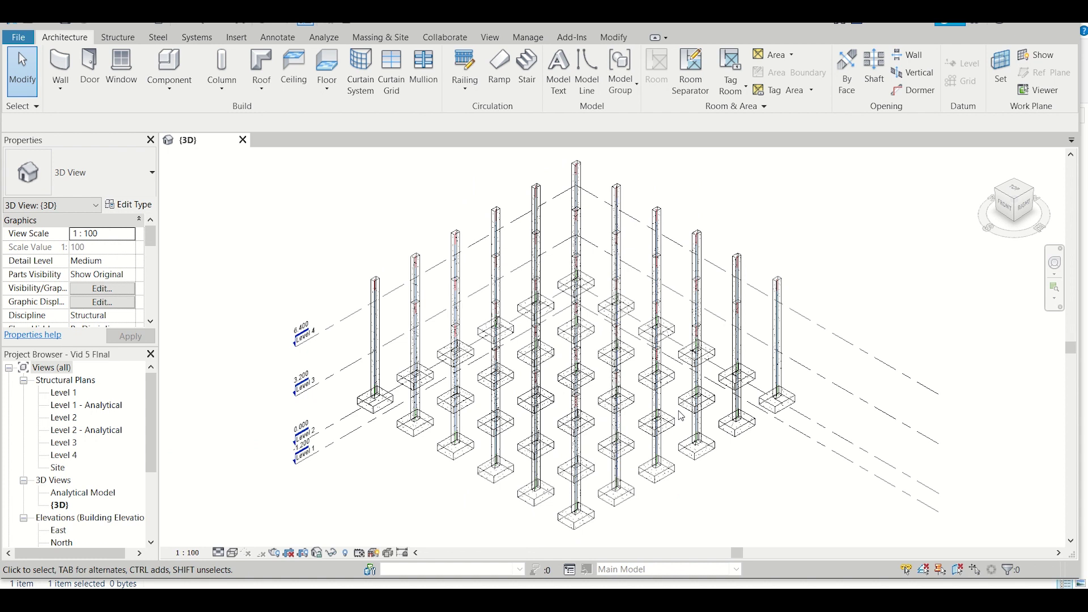
pyautogui.scroll(3, 682, 417)
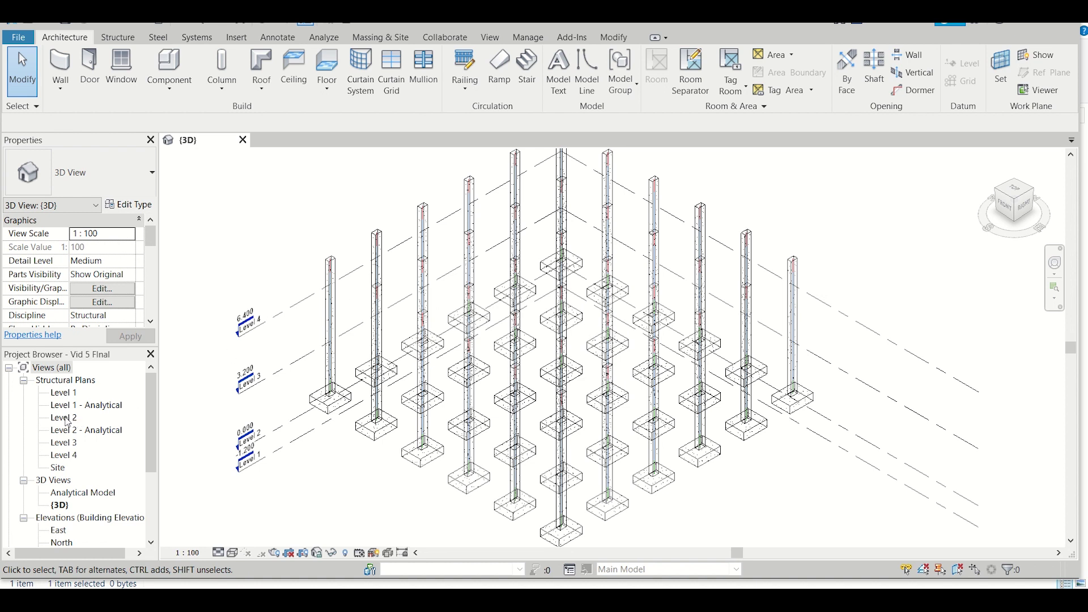
pyautogui.click(64, 417)
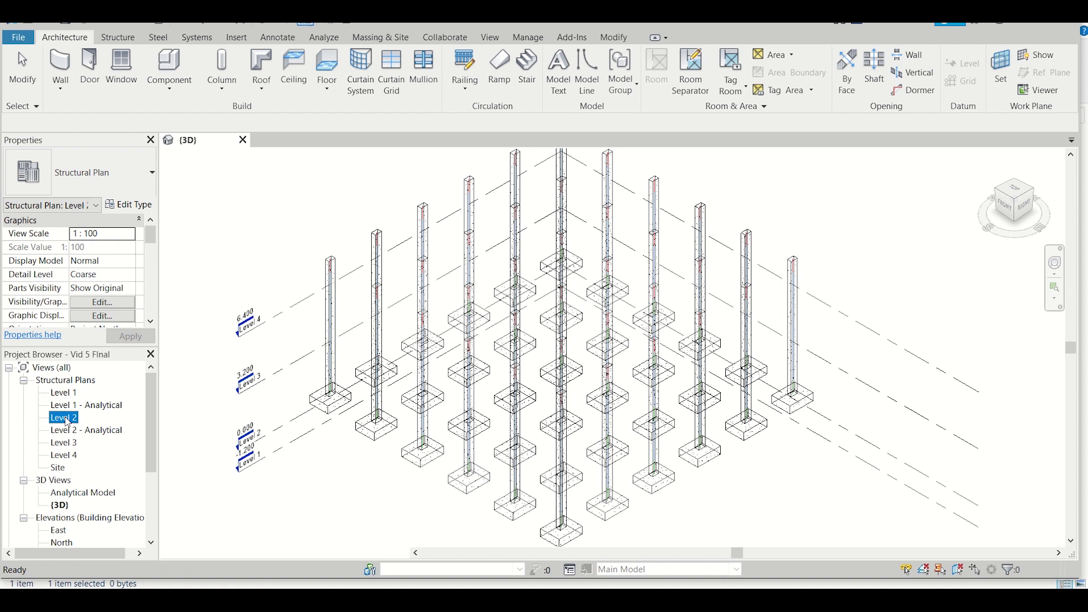
pyautogui.doubleClick(65, 420)
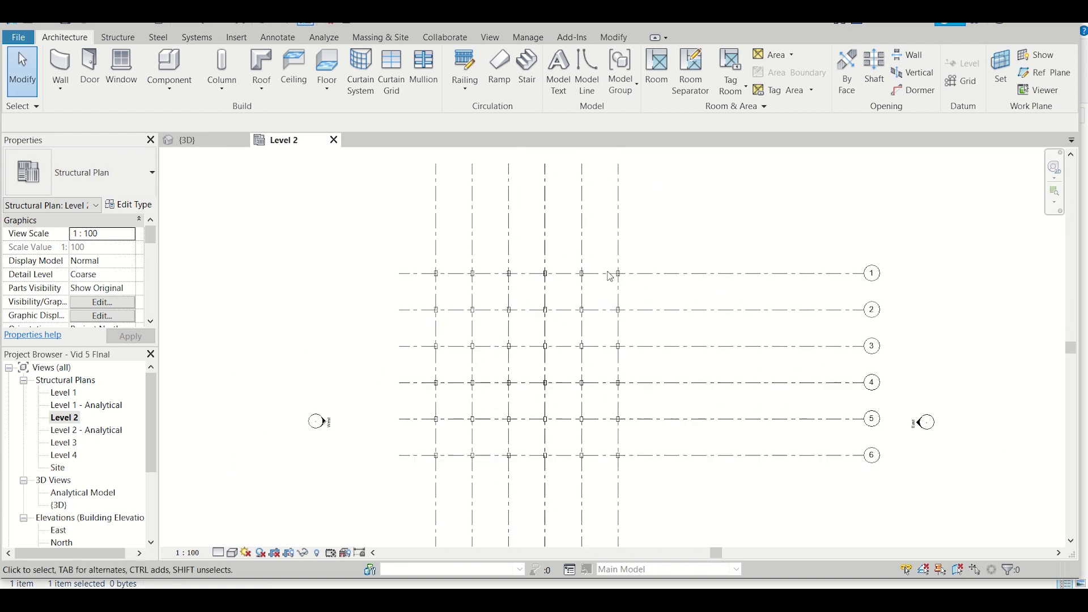
pyautogui.scroll(2, 610, 278)
pyautogui.scroll(-1, 609, 287)
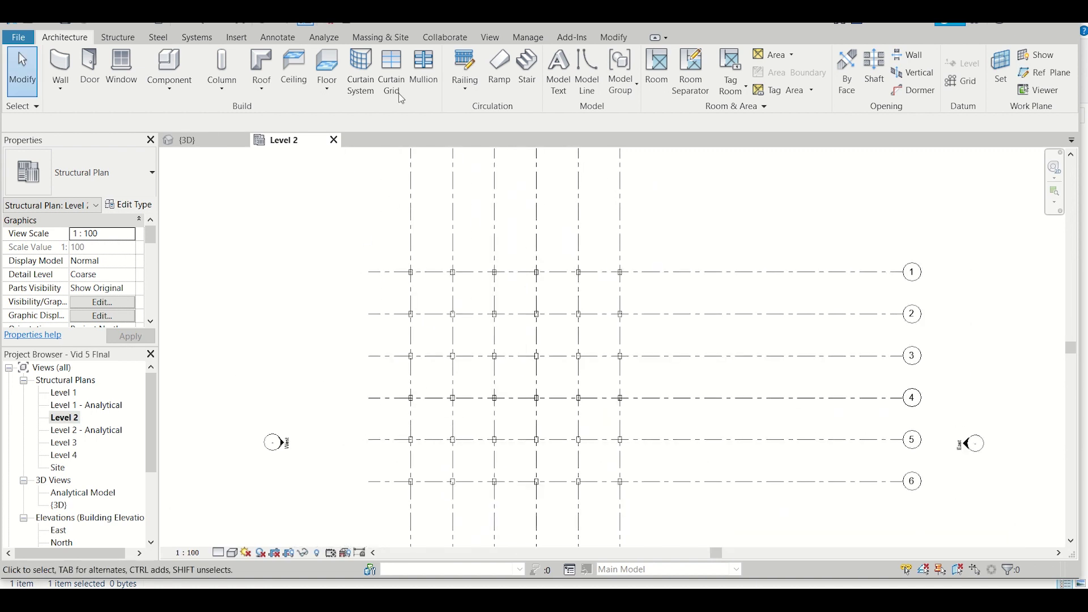
# Tile the Level 2 plan beside the 3D view and pan the 3D model up-left.
pyautogui.click(491, 37)
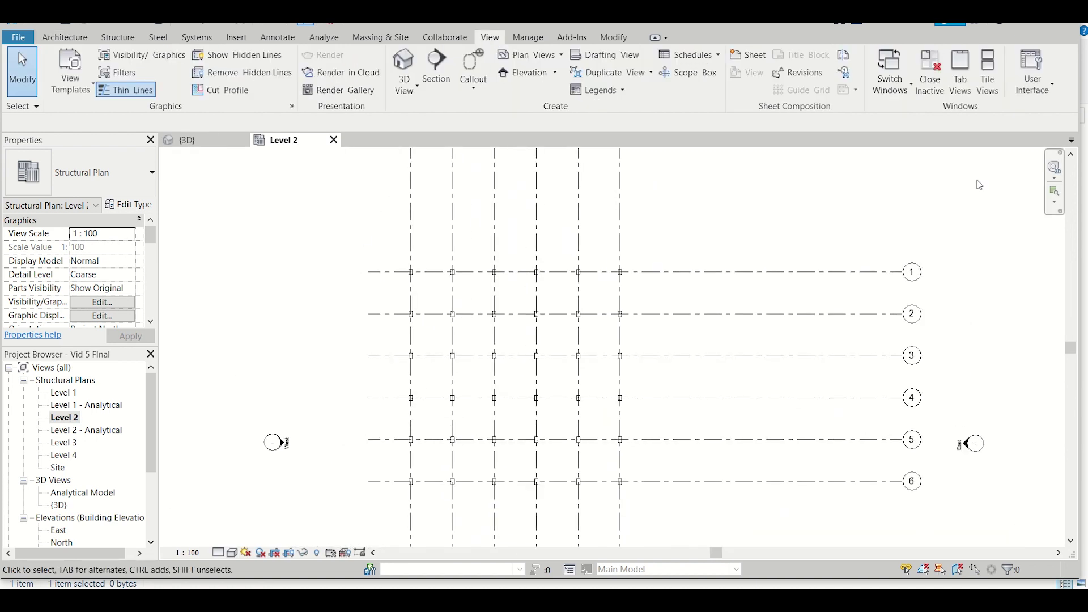
pyautogui.click(995, 68)
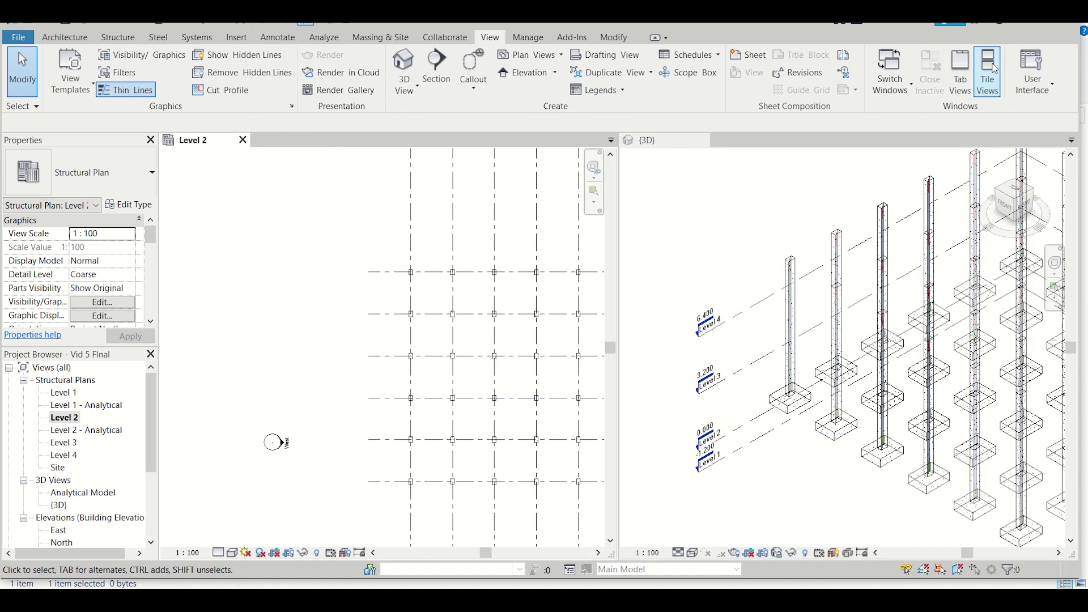
pyautogui.scroll(3, 397, 289)
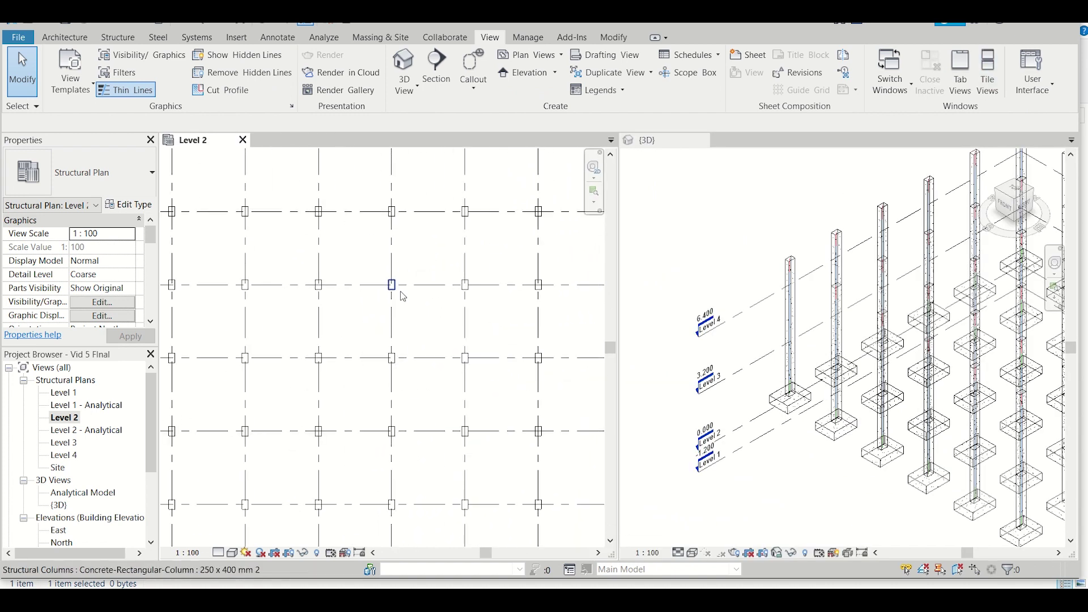
pyautogui.scroll(-2, 403, 297)
pyautogui.scroll(-2, 743, 369)
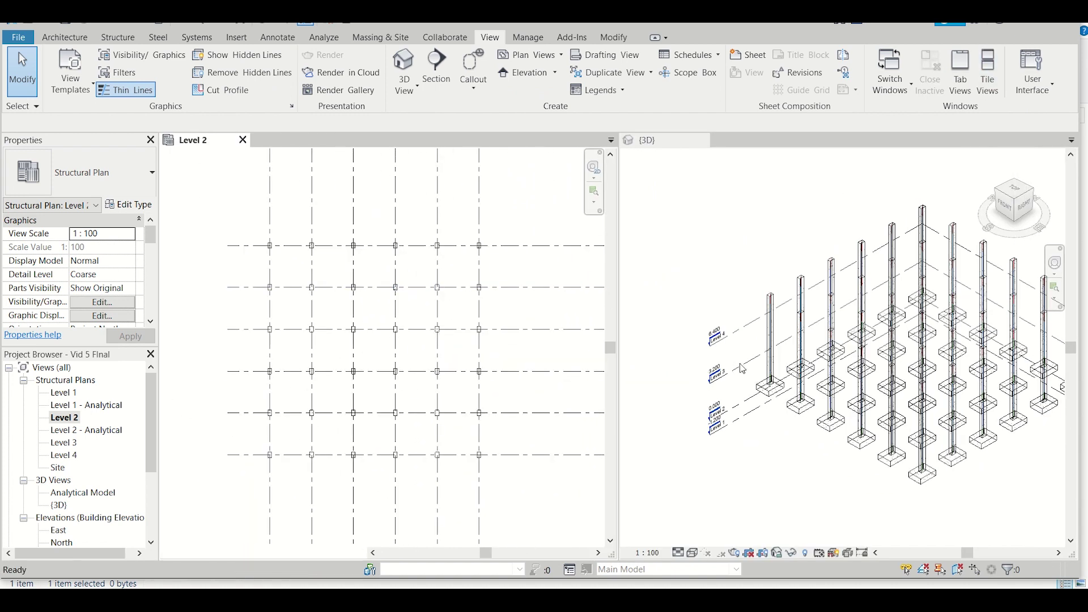
pyautogui.moveTo(753, 368); pyautogui.dragTo(722, 345, button='middle')
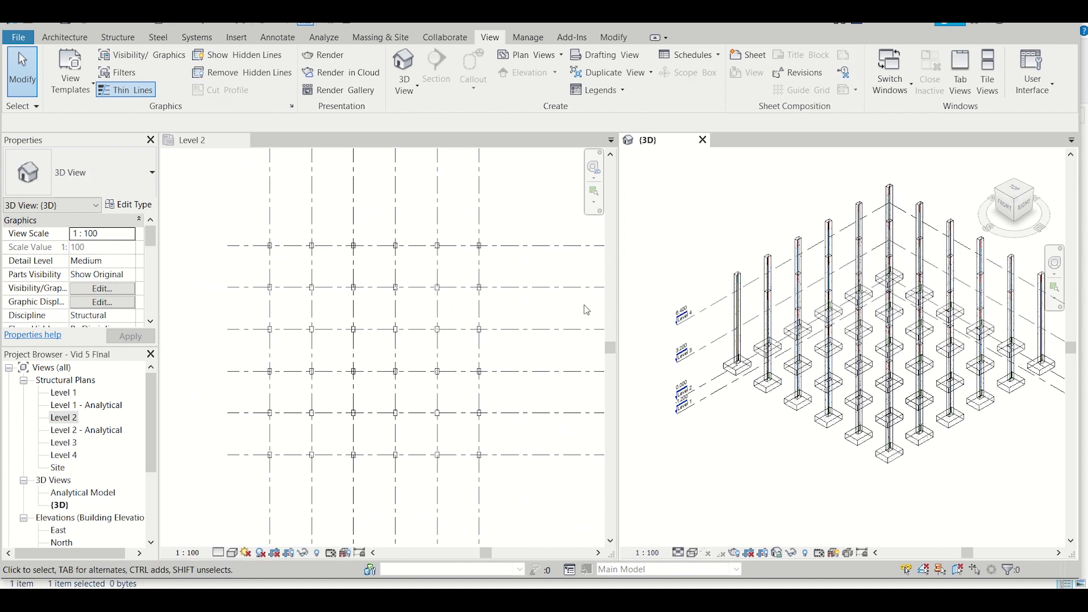
# Start the Beam tool with the Concrete-Rectangular Beam 300 x 600mm type selected.
pyautogui.click(131, 38)
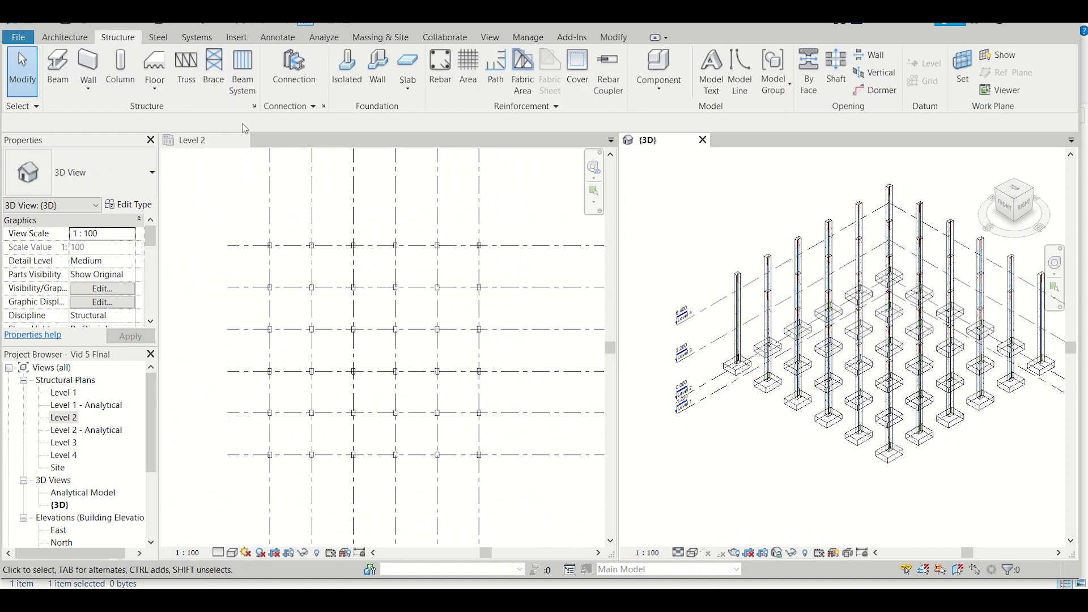
pyautogui.click(71, 78)
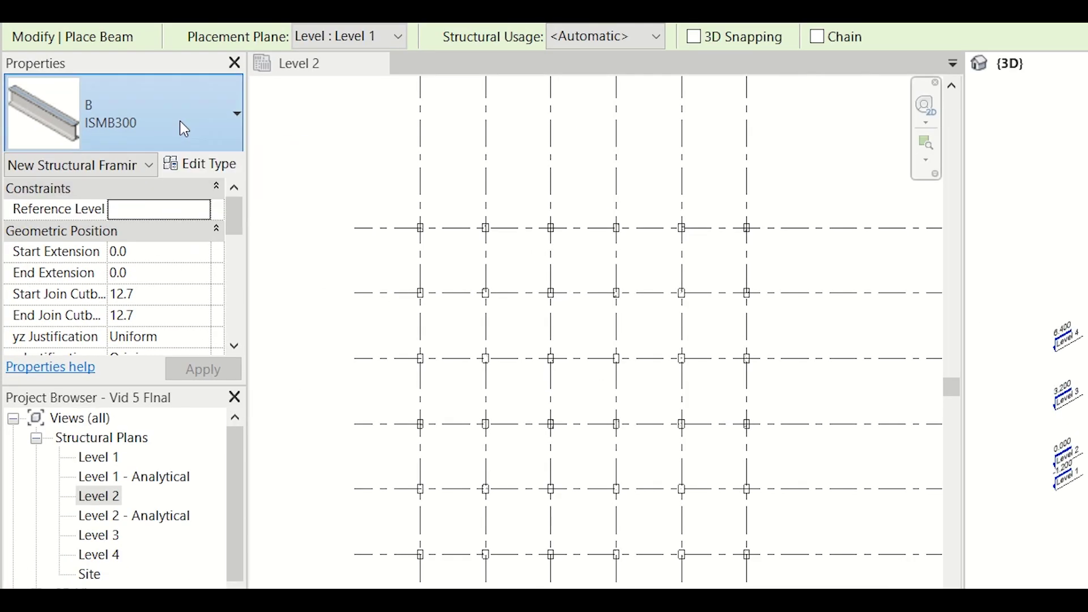
pyautogui.click(119, 182)
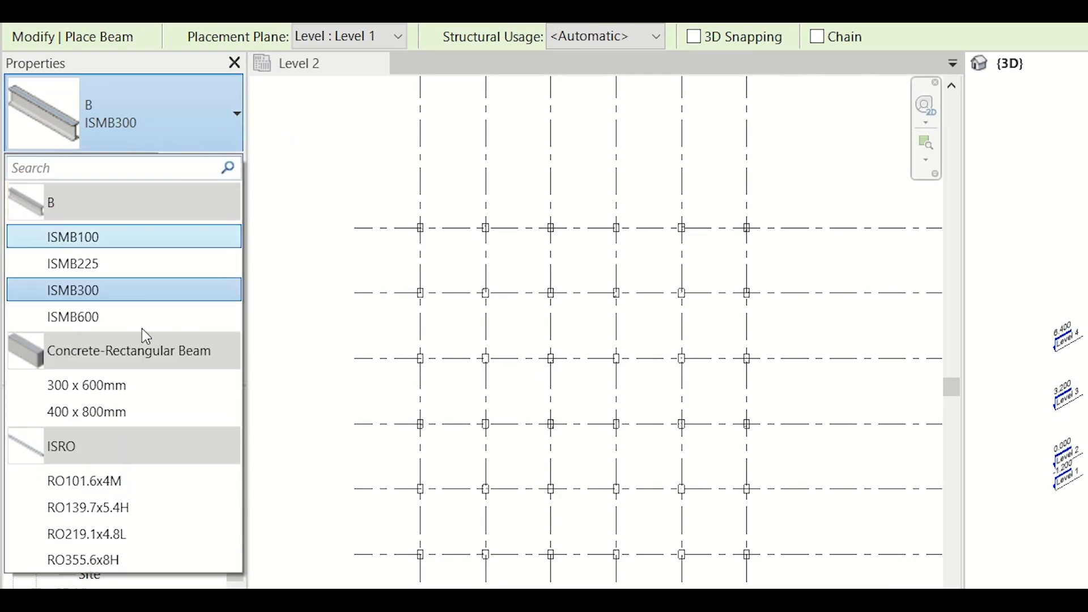
pyautogui.click(146, 387)
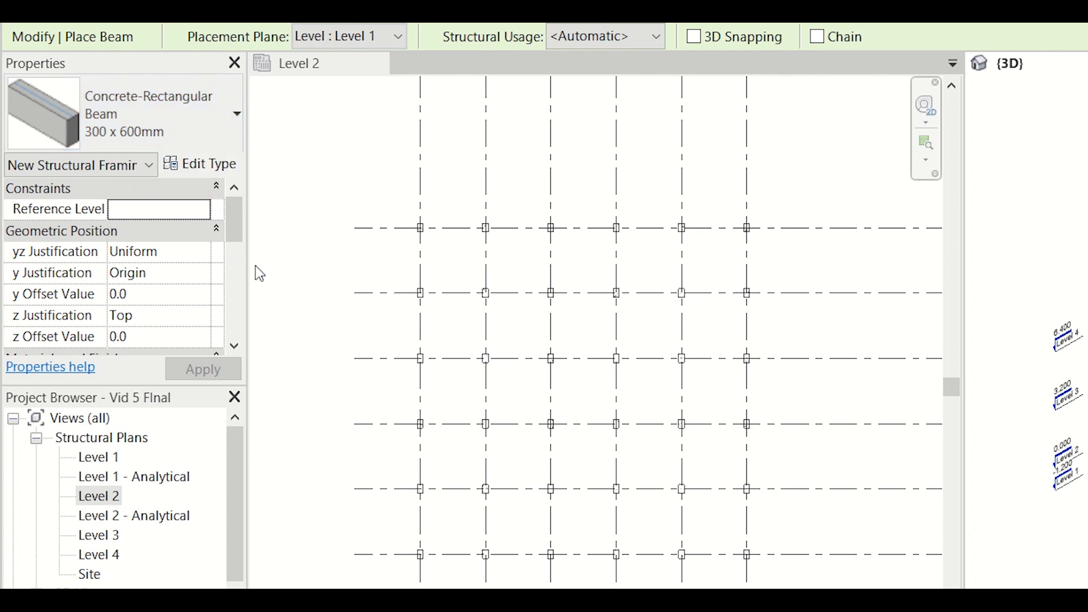
# Duplicate the 300 x 600mm beam type as a new type named 250 mm x 300 mm.
pyautogui.click(222, 168)
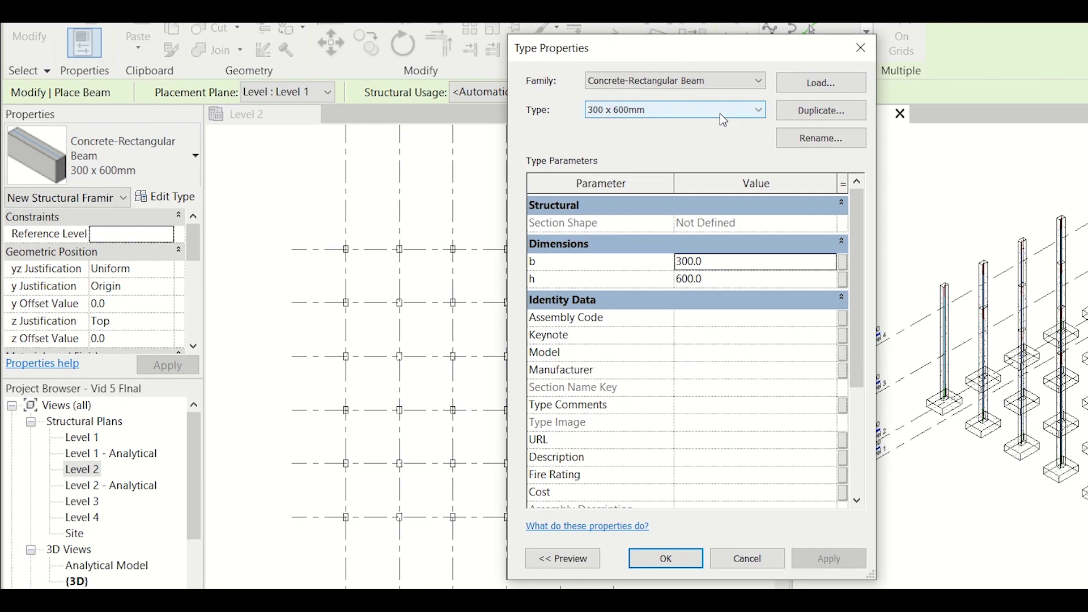
pyautogui.click(806, 113)
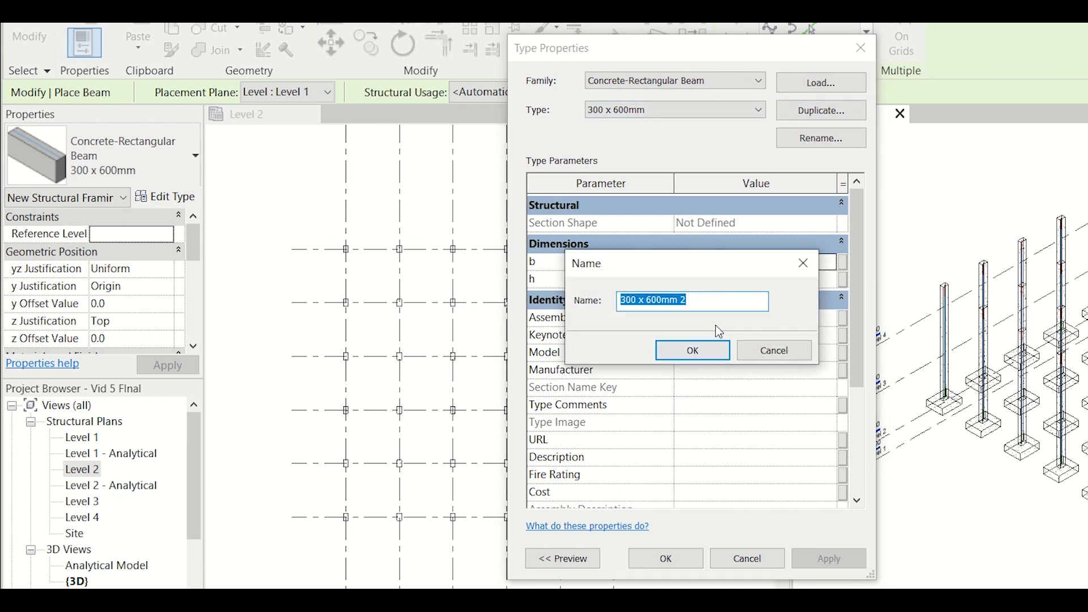
pyautogui.press('BackSpace')
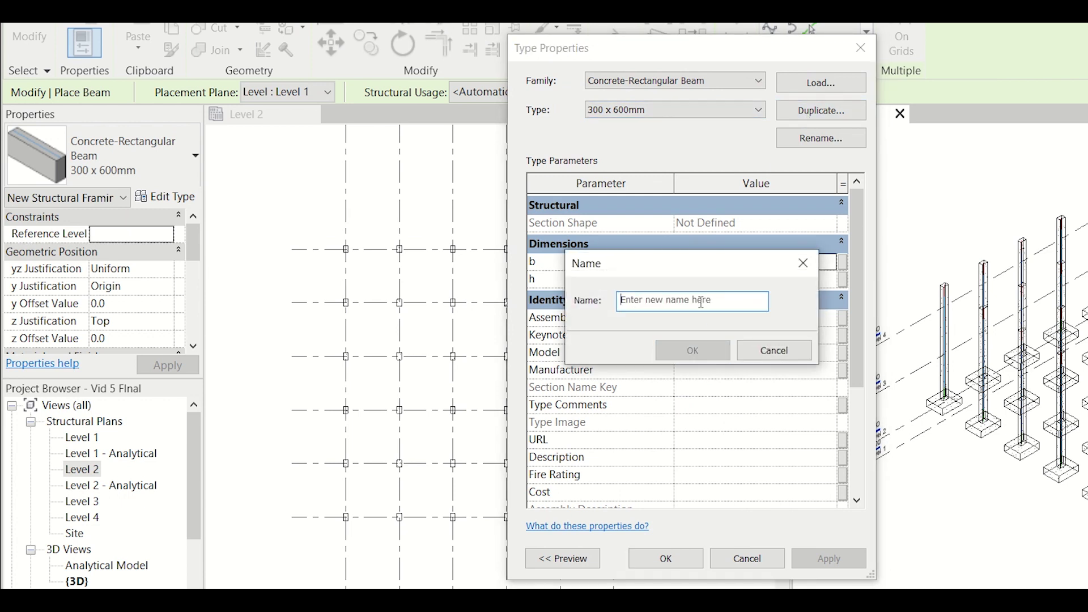
pyautogui.write('250')
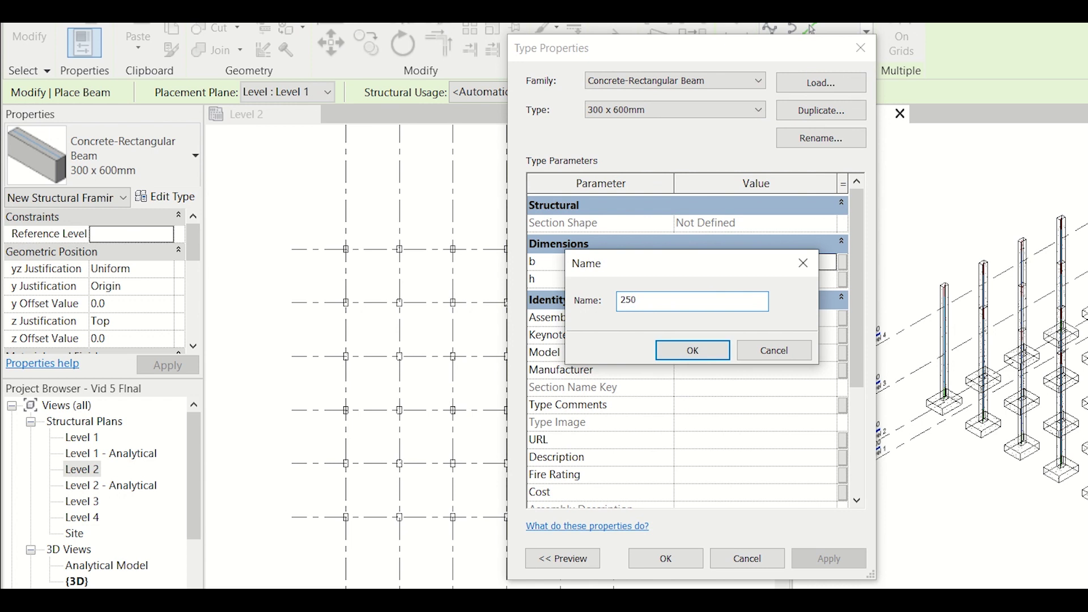
pyautogui.write(' mm x 300 mm')
pyautogui.click(710, 357)
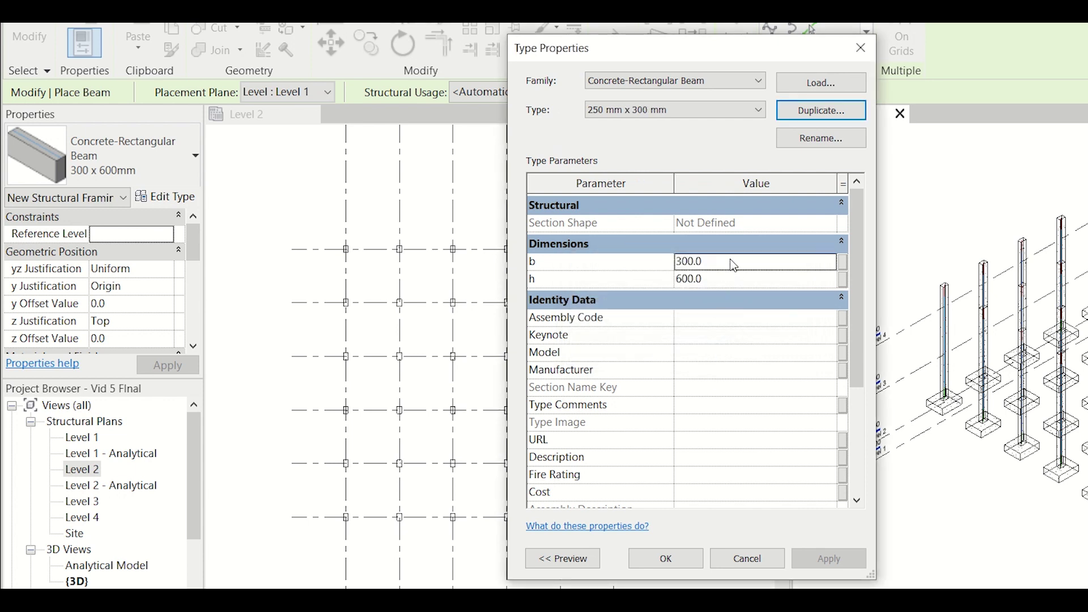
# Set the new beam type's b to 250 and h to 300.
pyautogui.moveTo(730, 259); pyautogui.dragTo(569, 255)
pyautogui.write('2')
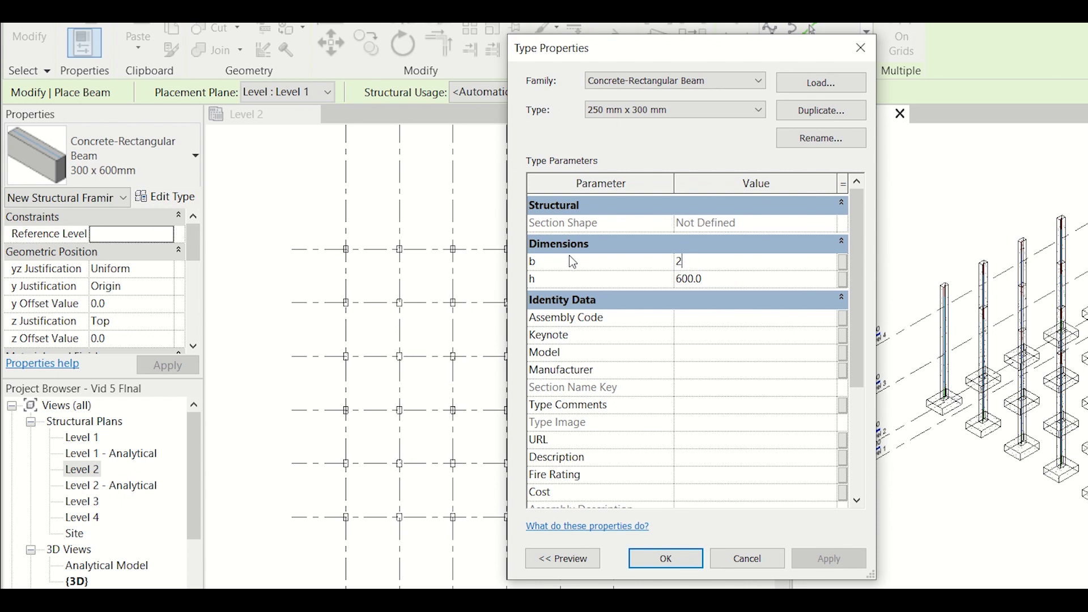
pyautogui.write('50')
pyautogui.click(721, 277)
pyautogui.write('300')
# Apply the 250 mm x 300 mm type and review the beam's instance properties.
pyautogui.click(682, 559)
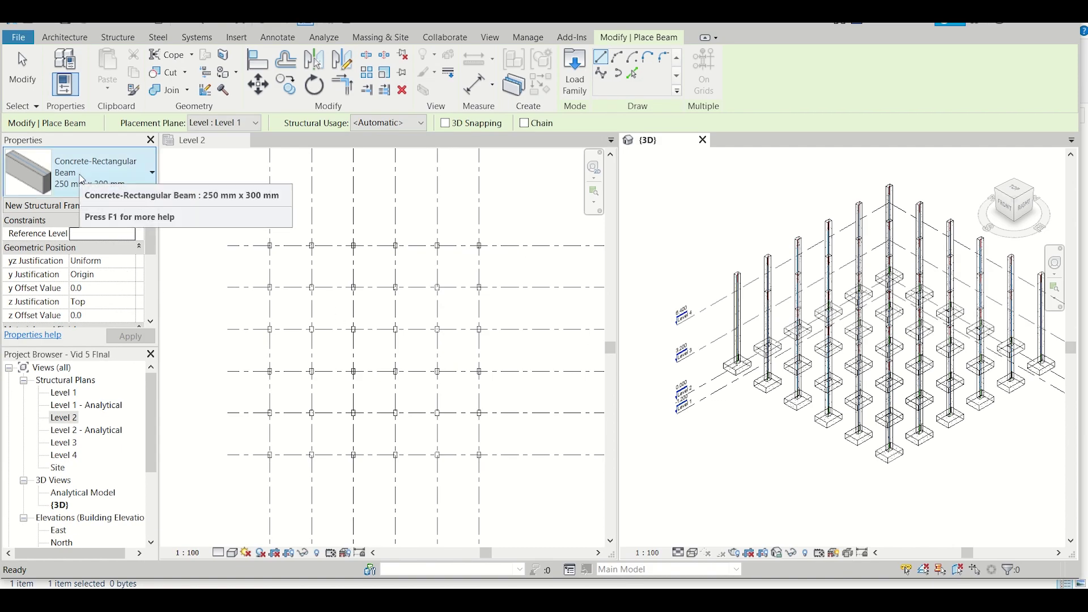
pyautogui.moveTo(156, 237); pyautogui.dragTo(158, 275)
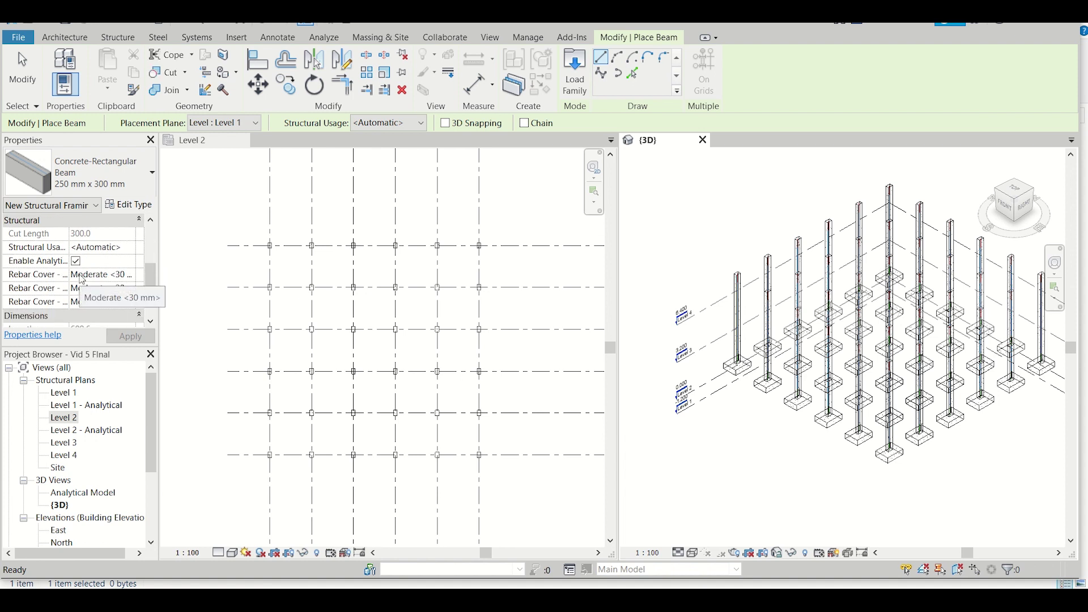
# In the Level 2 plan, draw a 250 x 300 mm beam from the left column to the right column.
pyautogui.moveTo(152, 276); pyautogui.dragTo(154, 230)
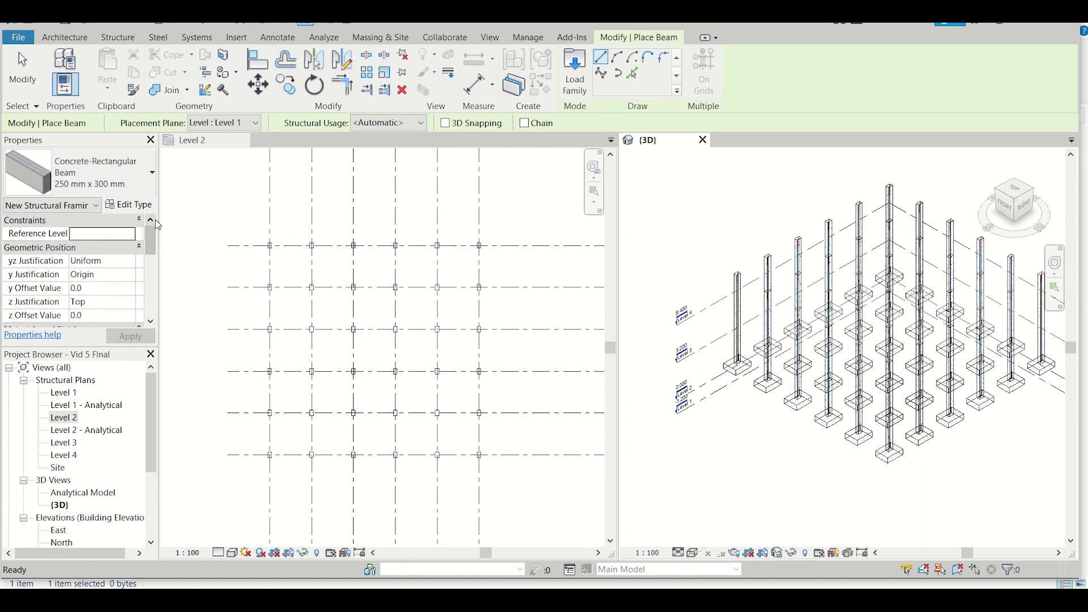
pyautogui.click(215, 270)
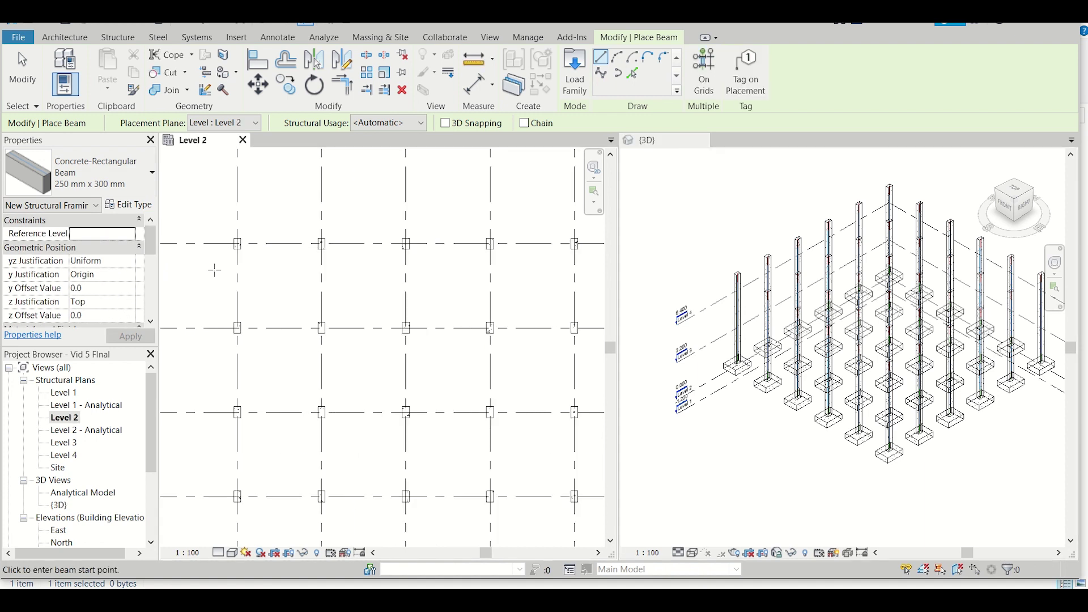
pyautogui.scroll(4, 233, 233)
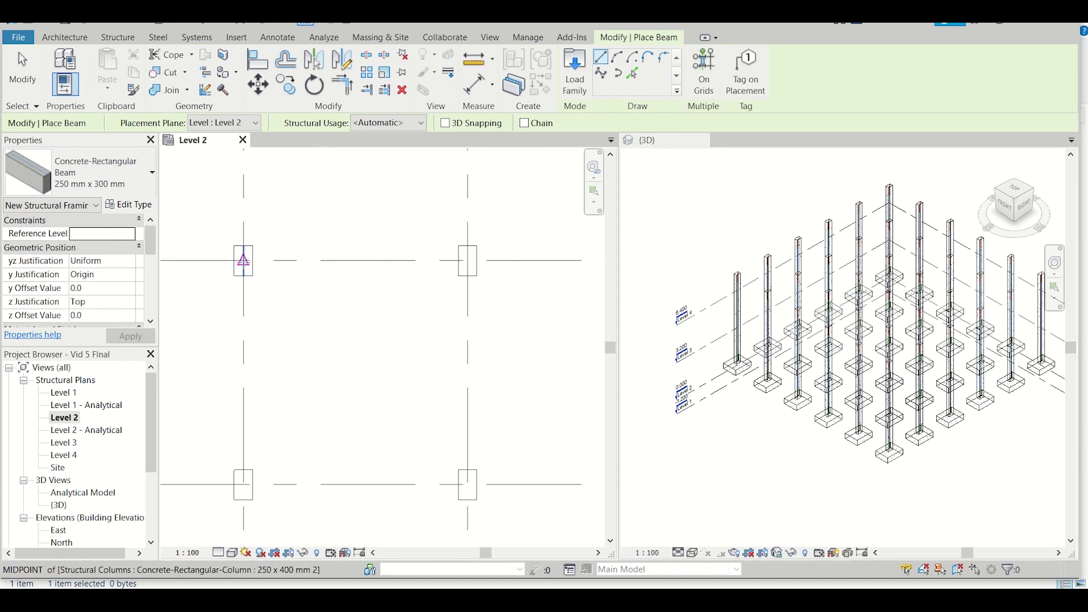
pyautogui.click(244, 260)
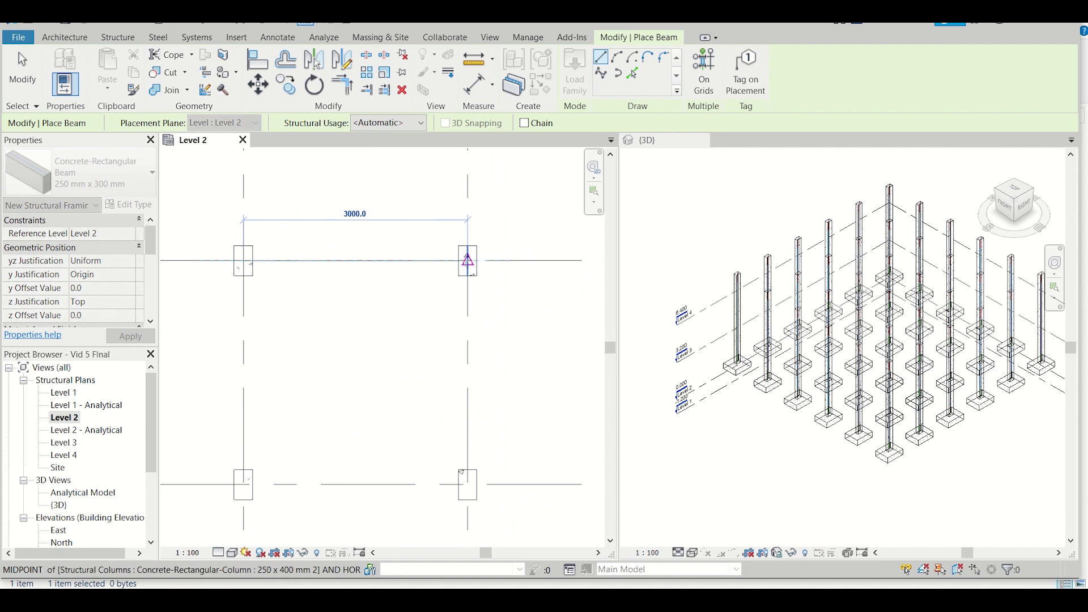
pyautogui.click(459, 261)
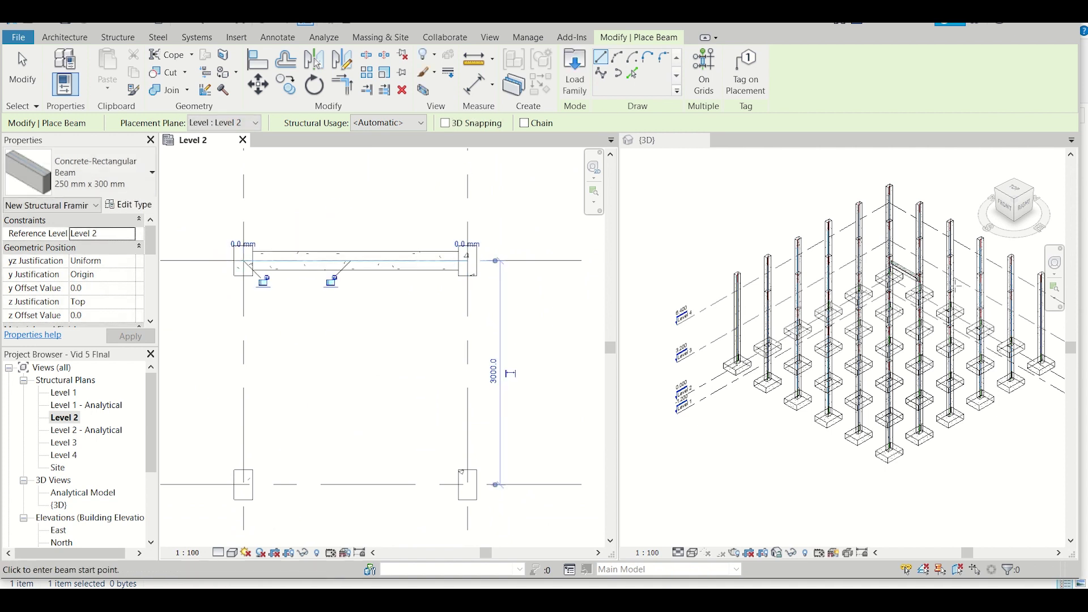
pyautogui.scroll(8, 920, 274)
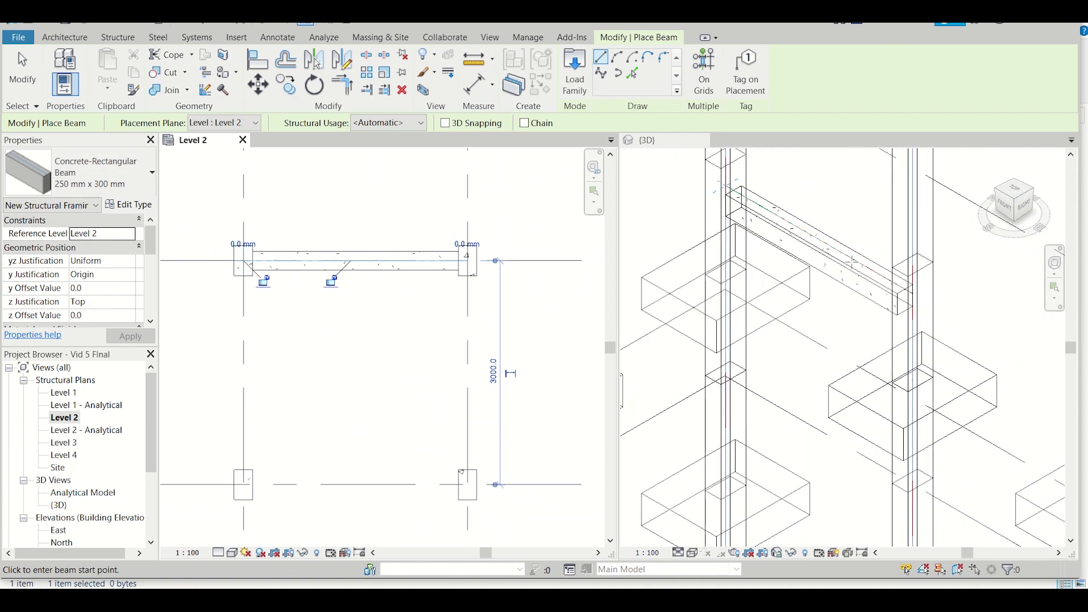
pyautogui.scroll(-8, 852, 262)
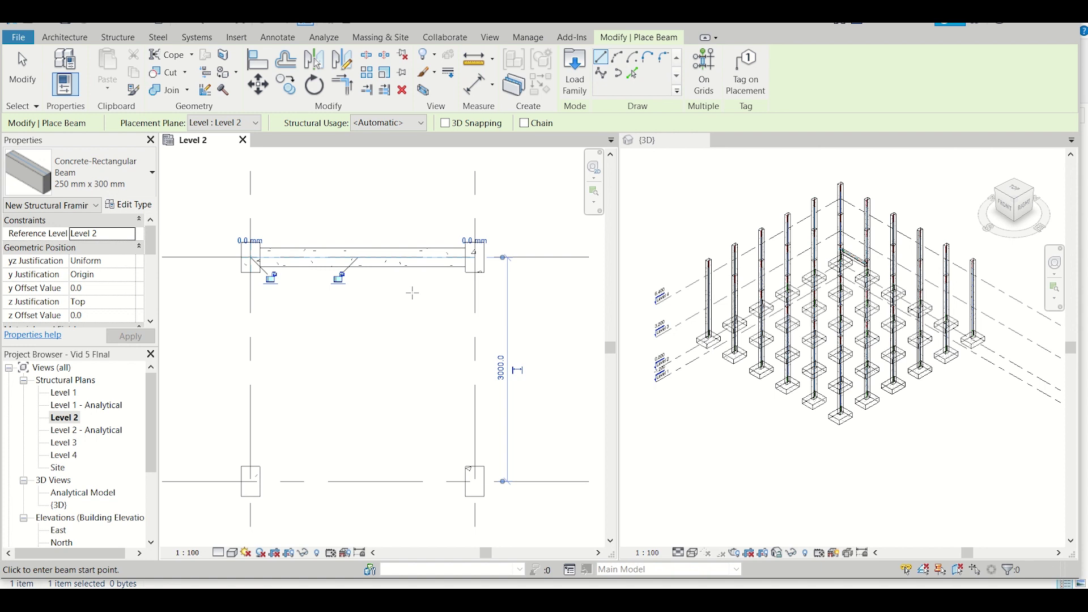
pyautogui.scroll(-4, 397, 294)
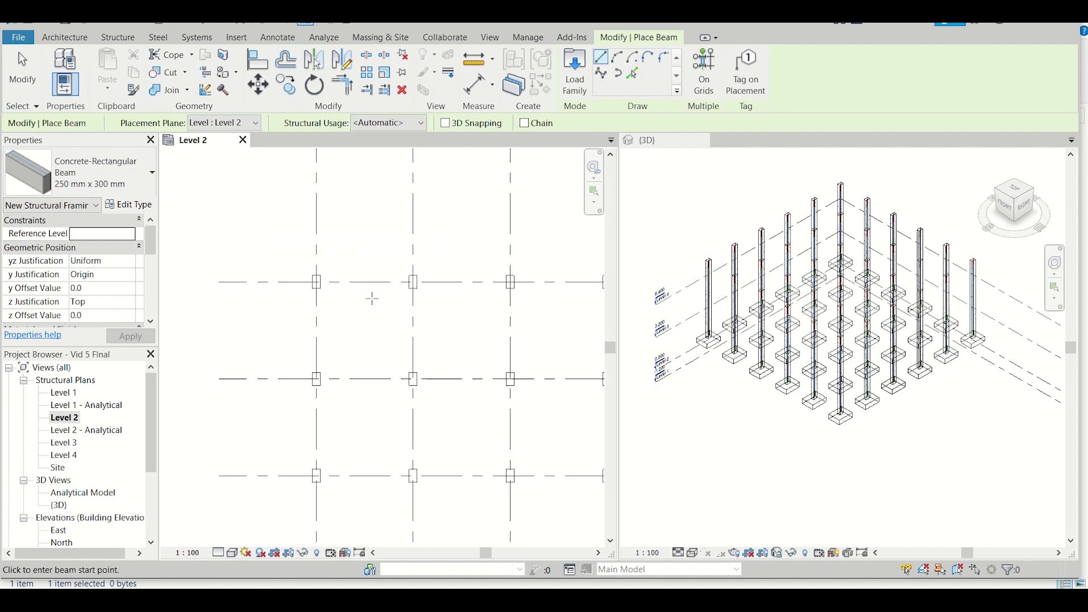
pyautogui.scroll(-3, 373, 299)
pyautogui.press('Escape')
pyautogui.press('Escape')
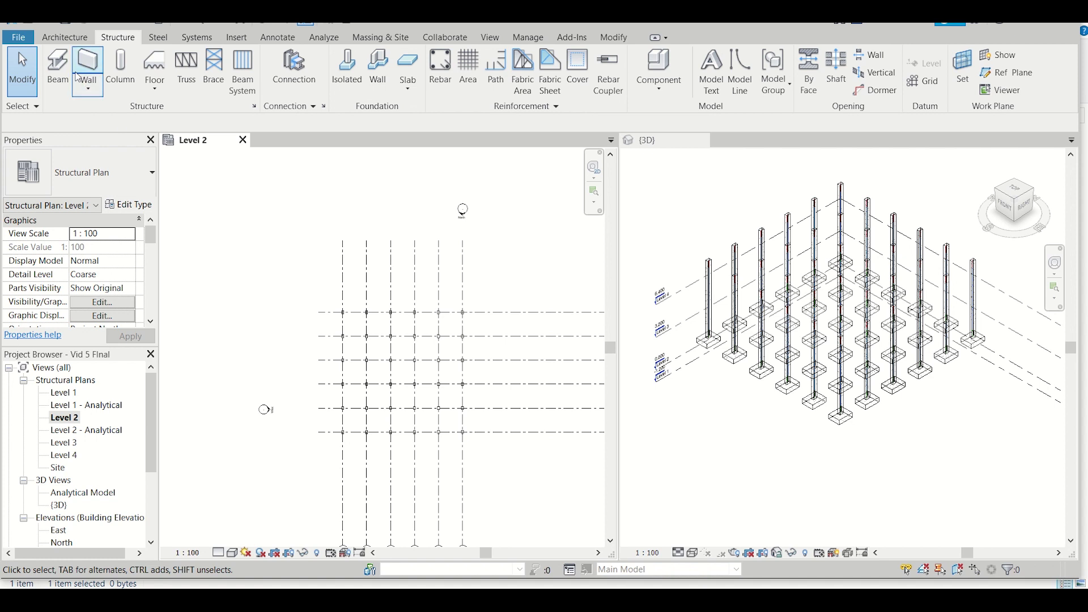
pyautogui.click(59, 67)
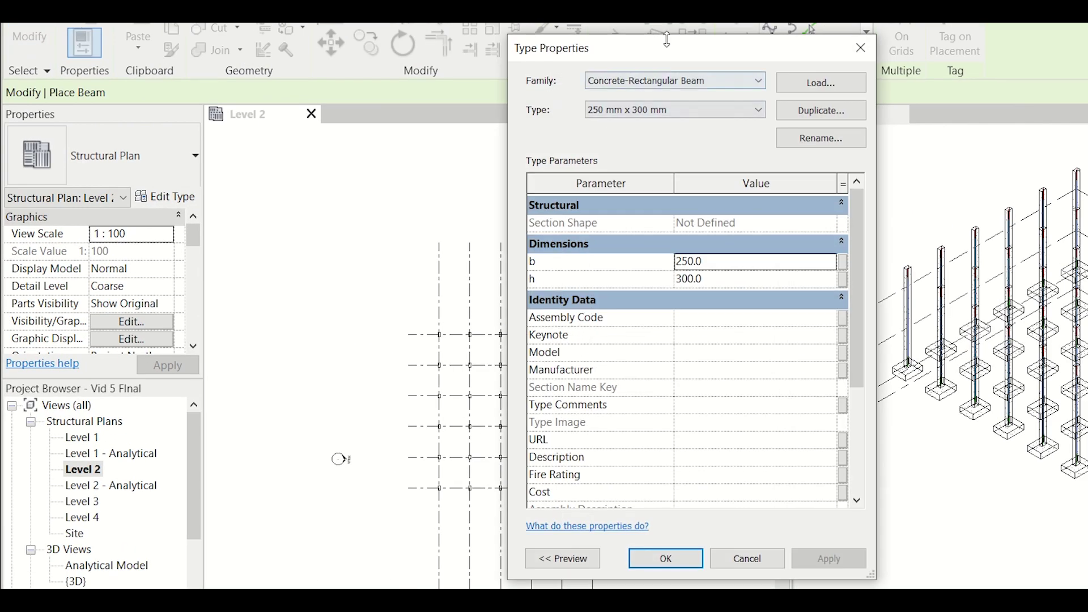
pyautogui.moveTo(670, 53); pyautogui.dragTo(626, 24)
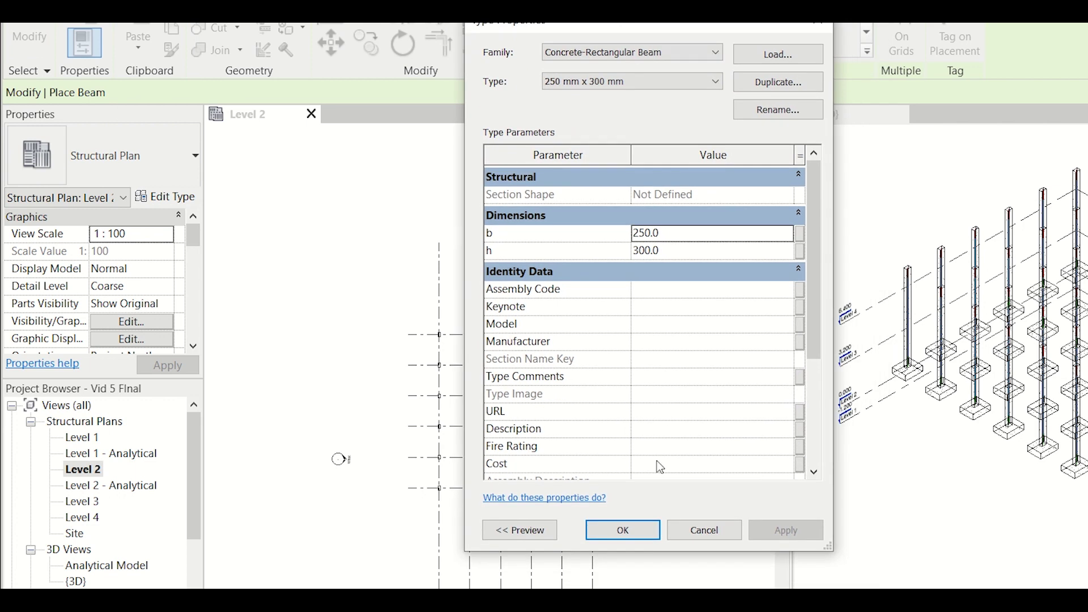
pyautogui.click(641, 530)
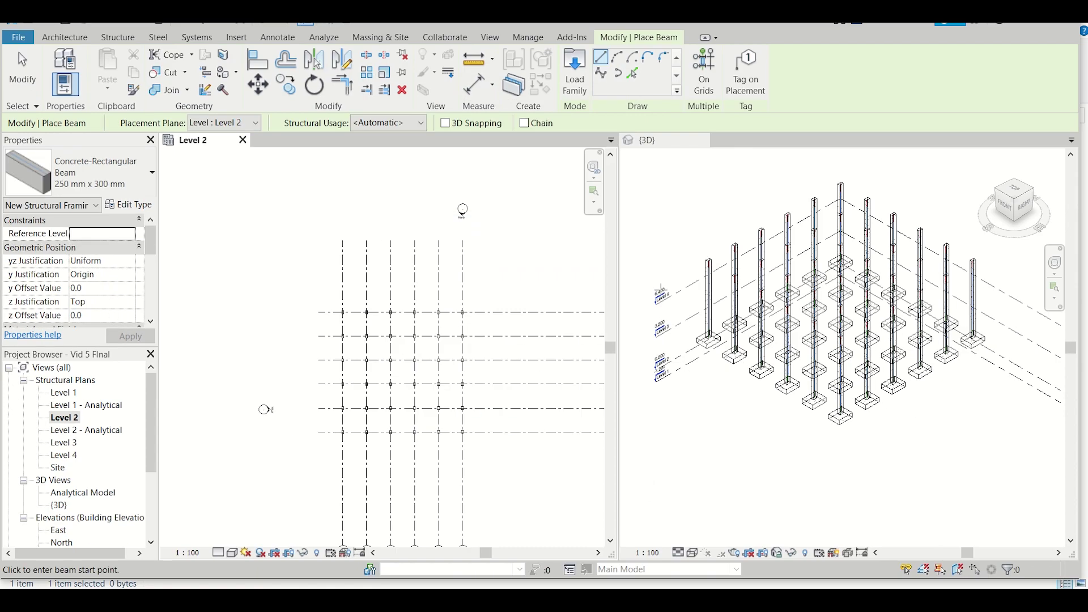
# Use On Grids with a window selection to place beams on all Level 2 grid lines.
pyautogui.click(709, 79)
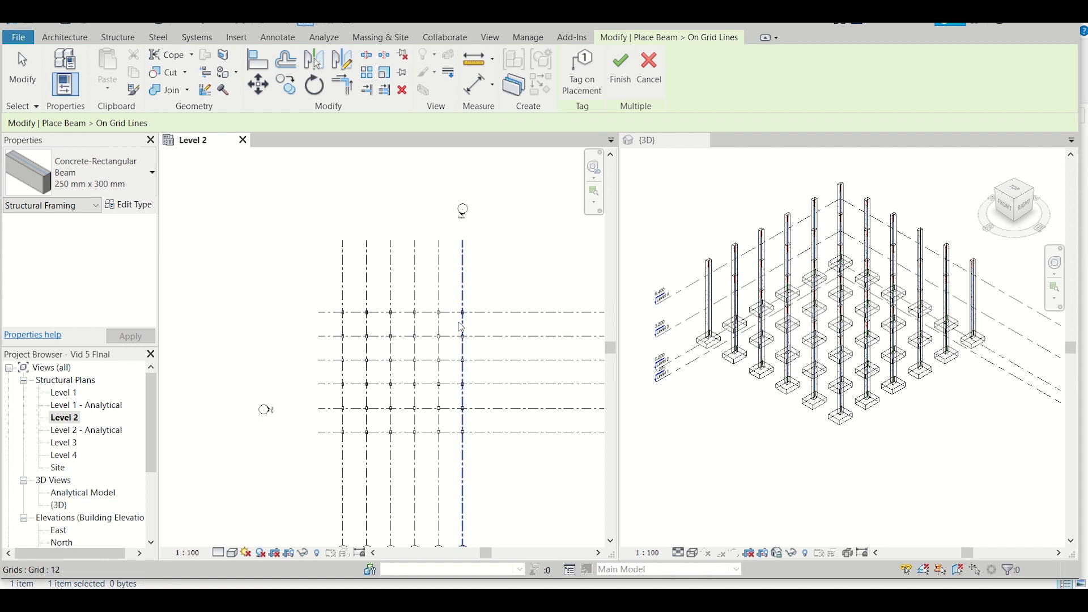
pyautogui.scroll(-2, 462, 328)
pyautogui.scroll(-3, 462, 327)
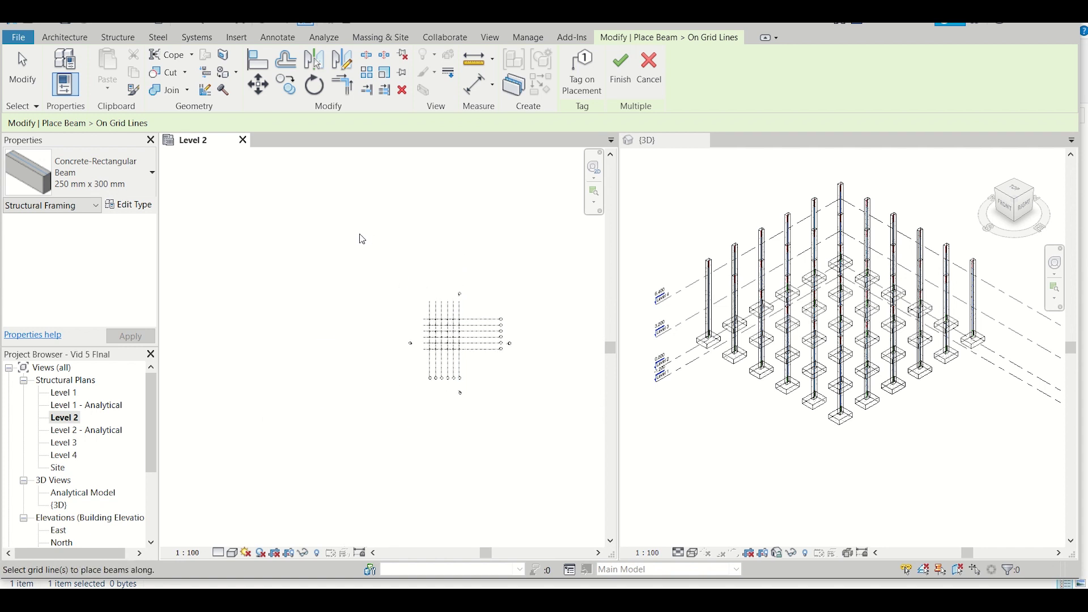
pyautogui.moveTo(370, 253); pyautogui.dragTo(561, 435)
pyautogui.scroll(8, 479, 363)
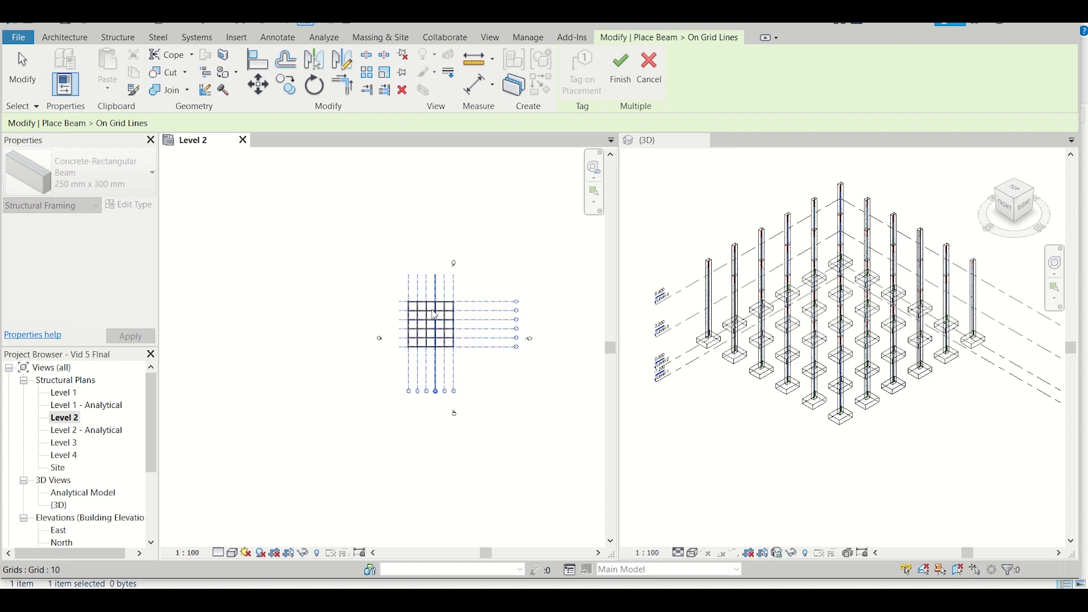
pyautogui.scroll(2, 442, 310)
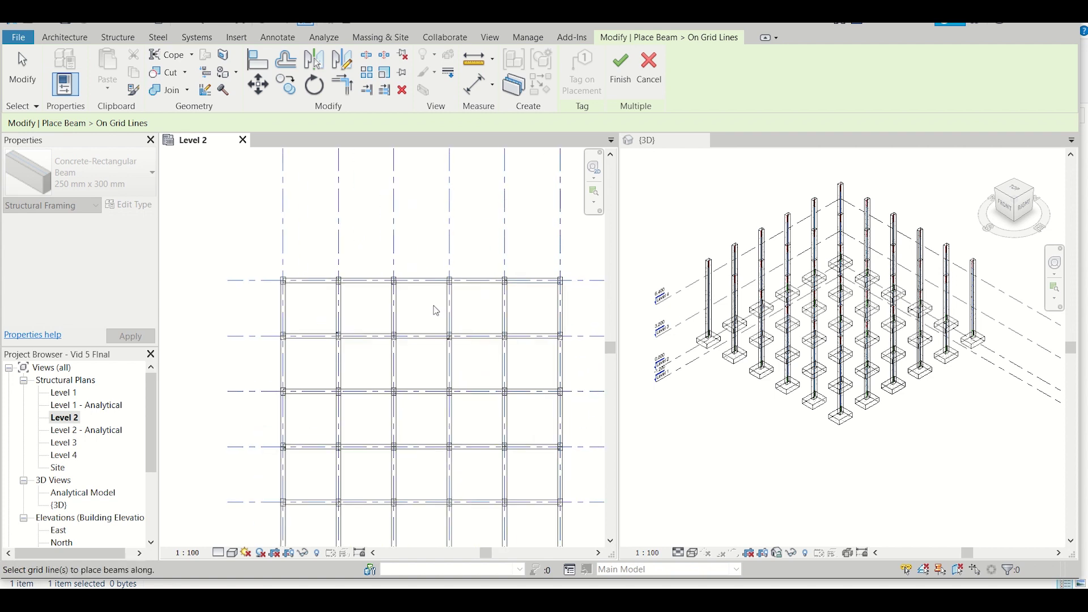
pyautogui.moveTo(437, 310); pyautogui.dragTo(423, 267, button='middle')
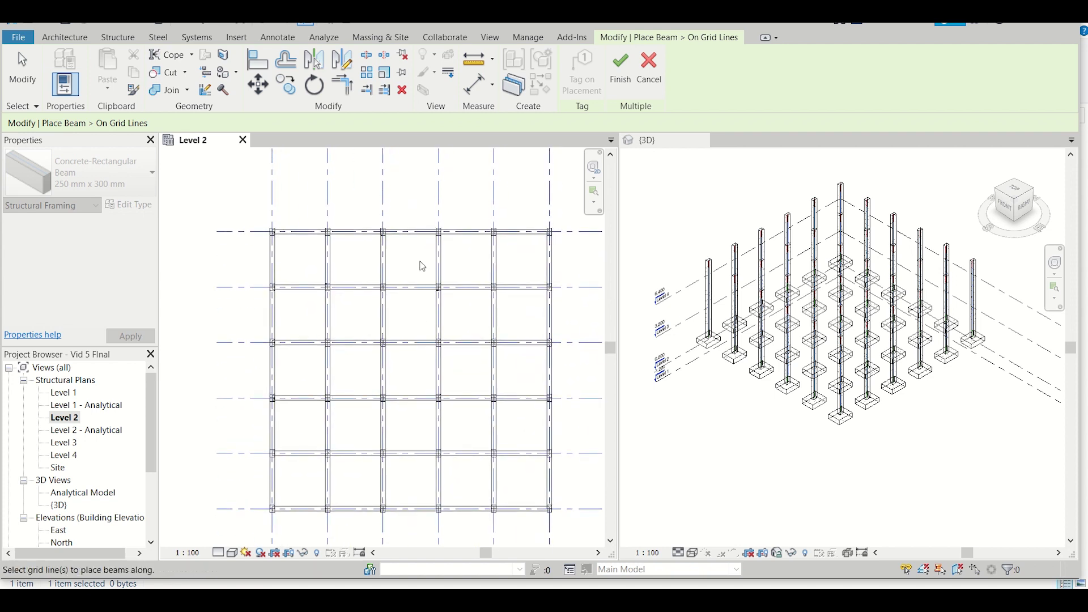
pyautogui.click(619, 77)
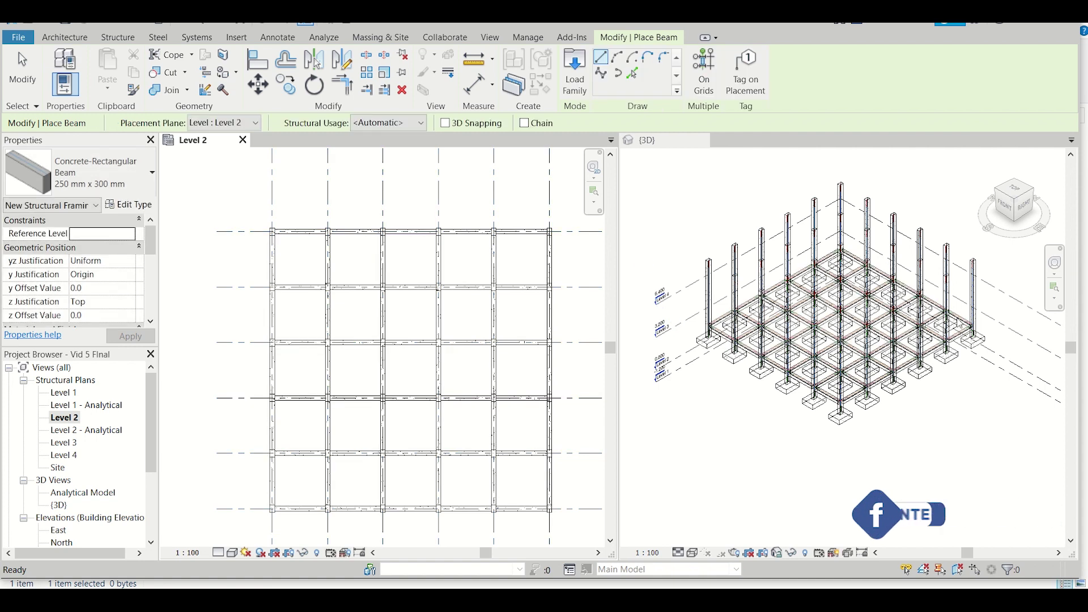
# Switch the 3D view to the Realistic visual style.
pyautogui.scroll(2, 910, 369)
pyautogui.scroll(-4, 910, 368)
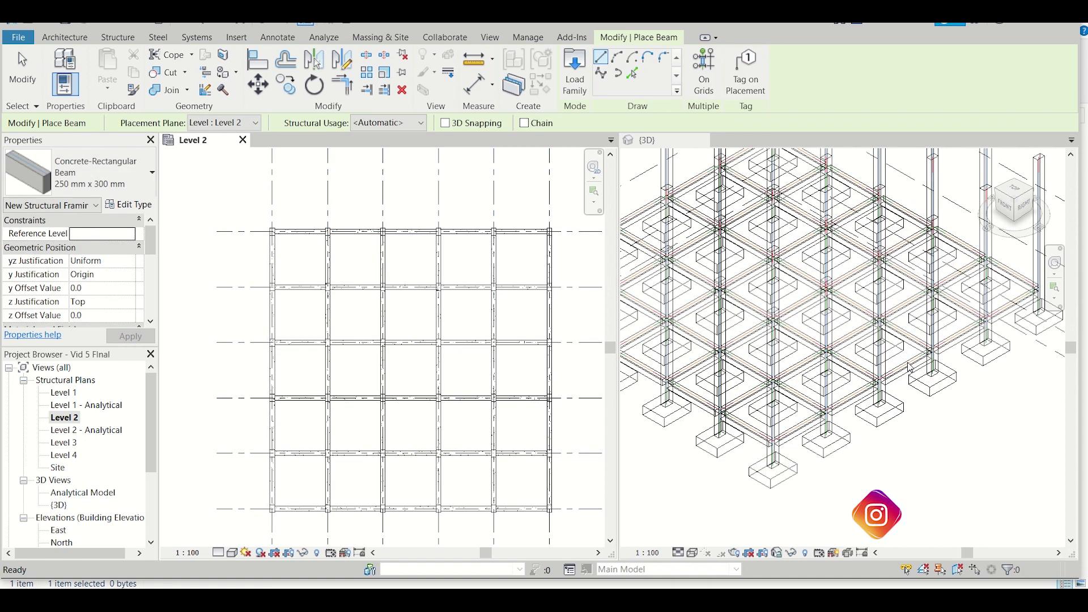
pyautogui.click(737, 539)
pyautogui.click(694, 555)
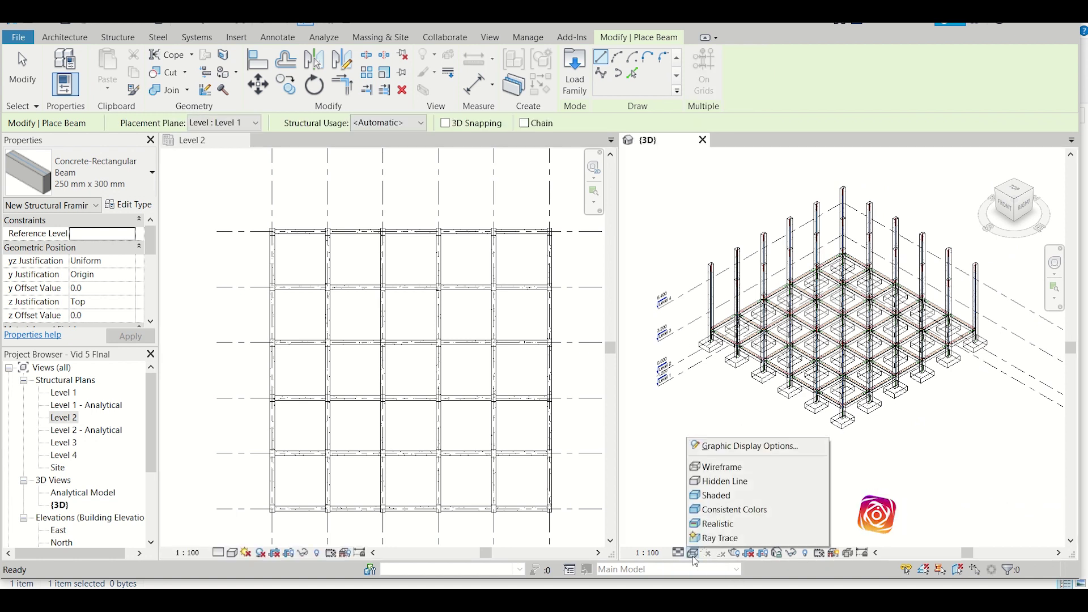
pyautogui.click(724, 530)
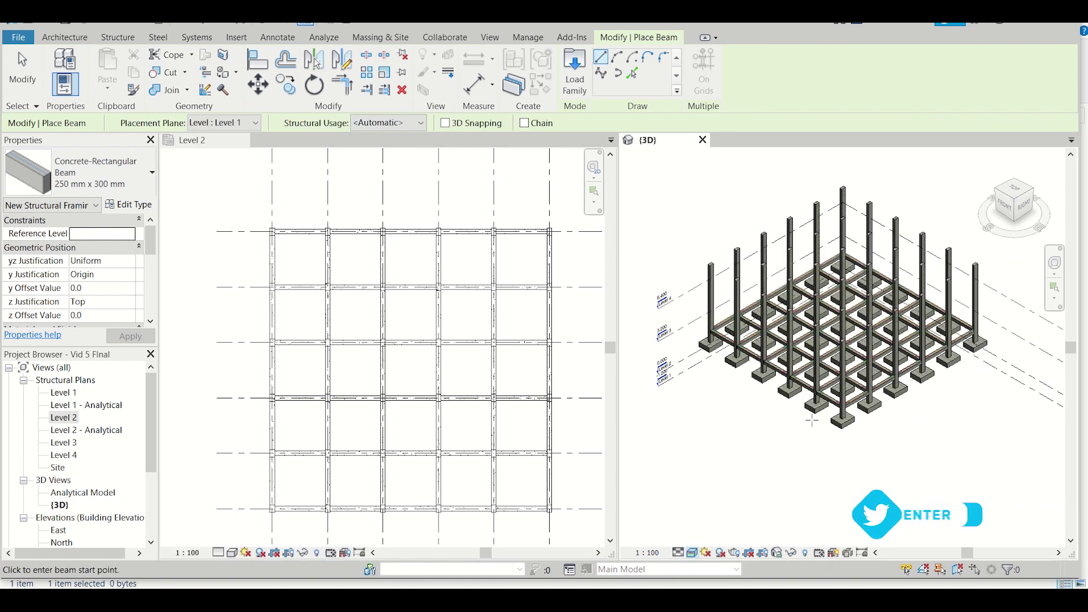
# Cancel the beam placement and orbit the 3D model to view it from another side.
pyautogui.scroll(2, 878, 326)
pyautogui.scroll(-2, 877, 325)
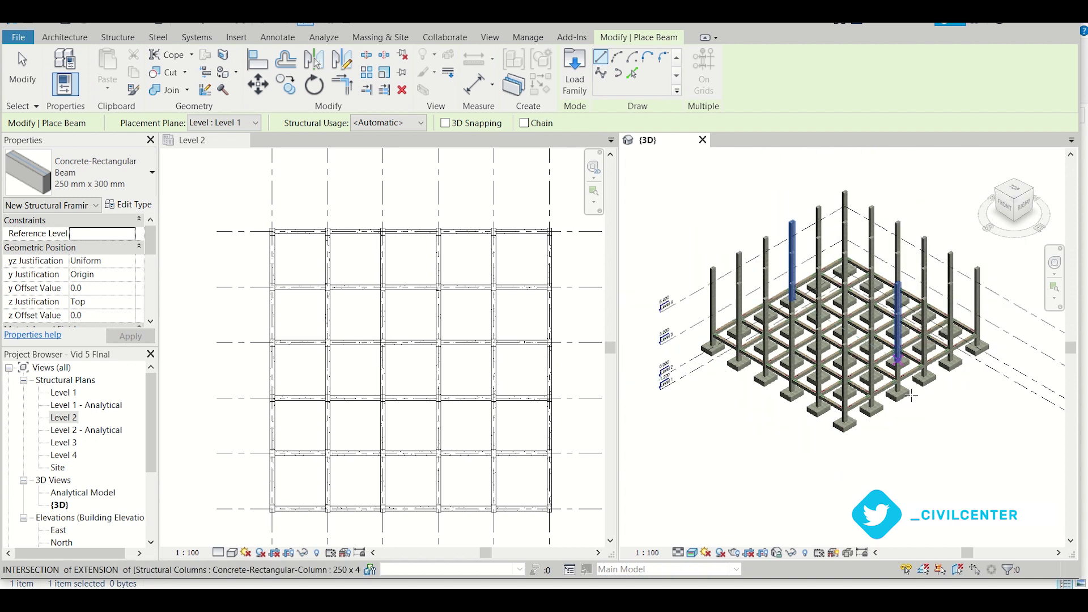
pyautogui.rightClick(931, 465)
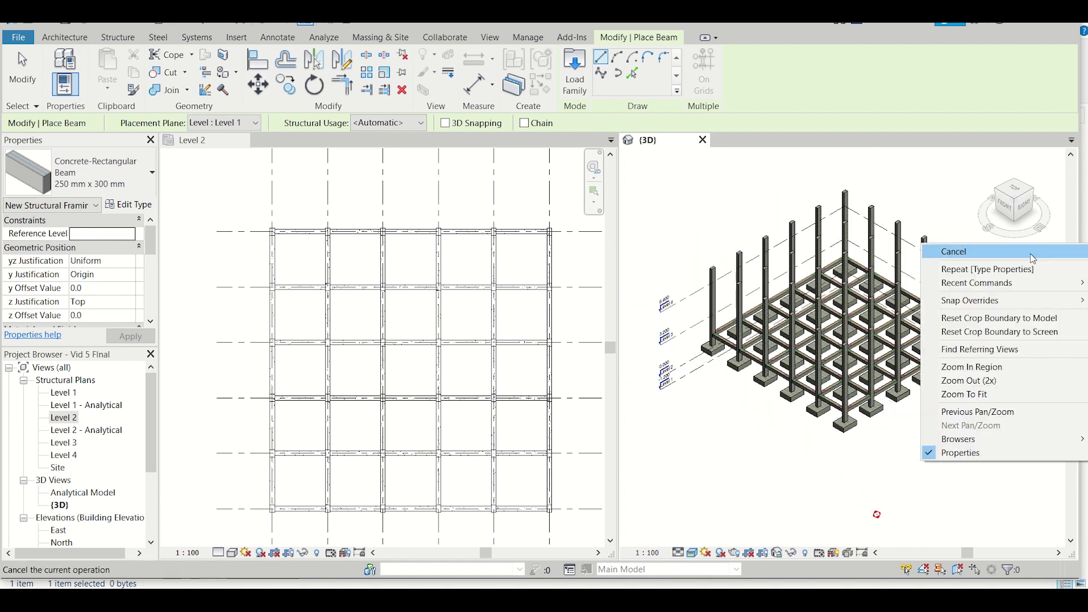
pyautogui.click(947, 248)
pyautogui.moveTo(999, 234)
pyautogui.mouseDown()
pyautogui.moveTo(979, 221)
pyautogui.moveTo(1014, 225)
pyautogui.moveTo(982, 221)
pyautogui.mouseUp()
pyautogui.scroll(6, 1014, 230)
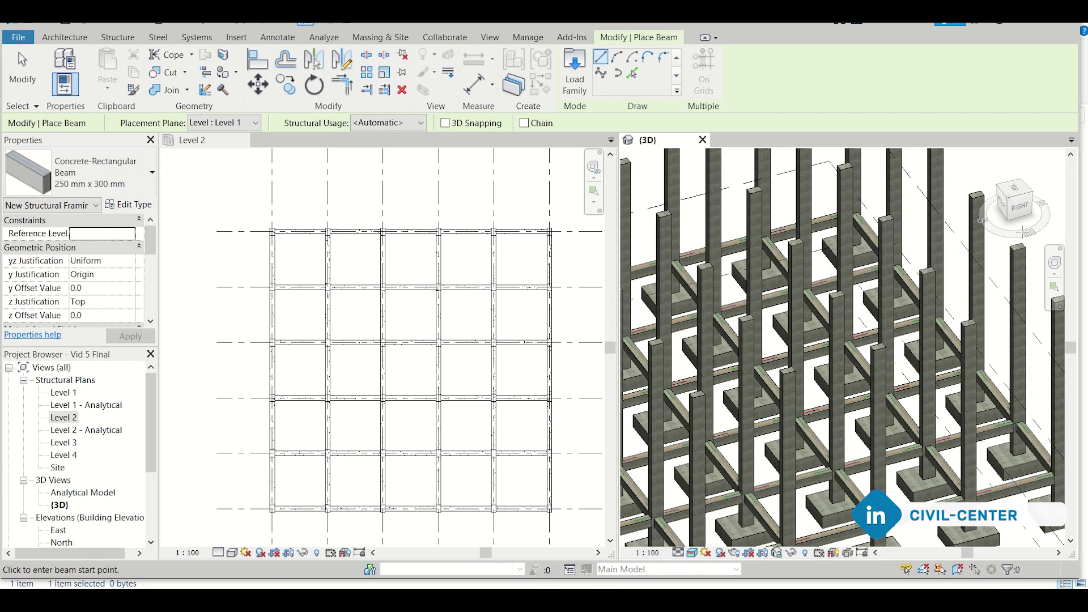
pyautogui.scroll(-5, 1020, 231)
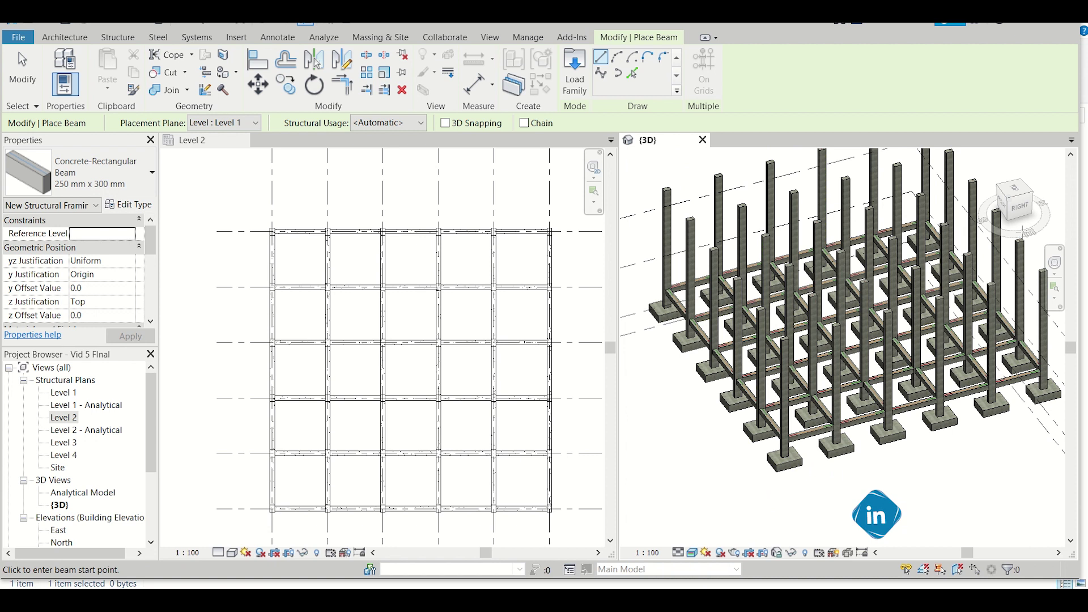